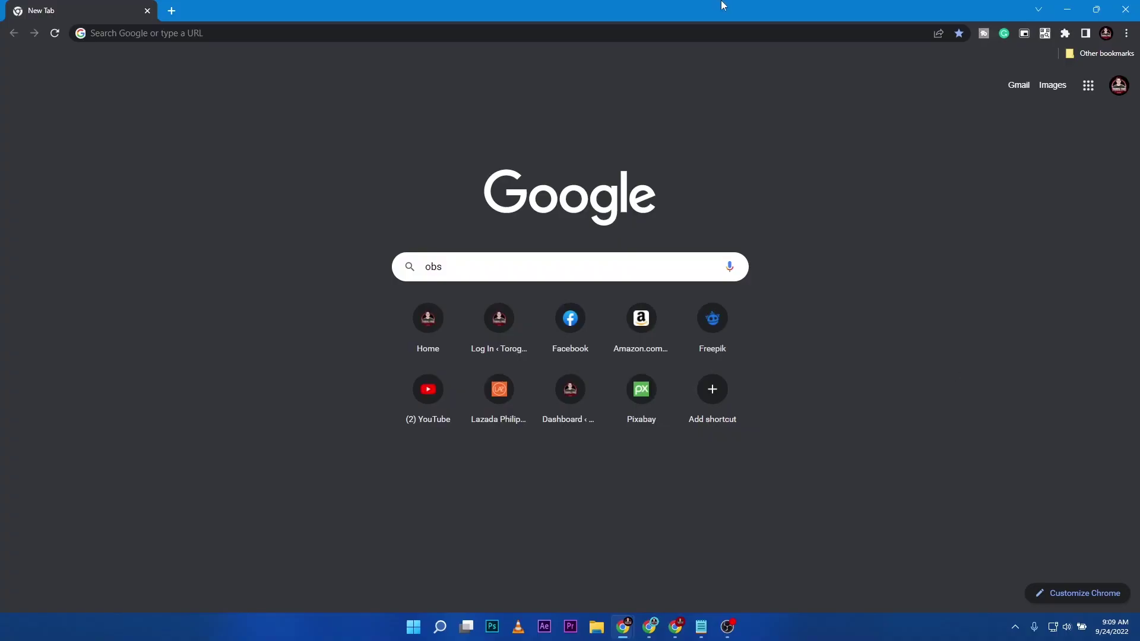
Step: Load the Cloud Key setup page at 172.23.1.100 in Chrome
left_click(245, 35)
type("172")
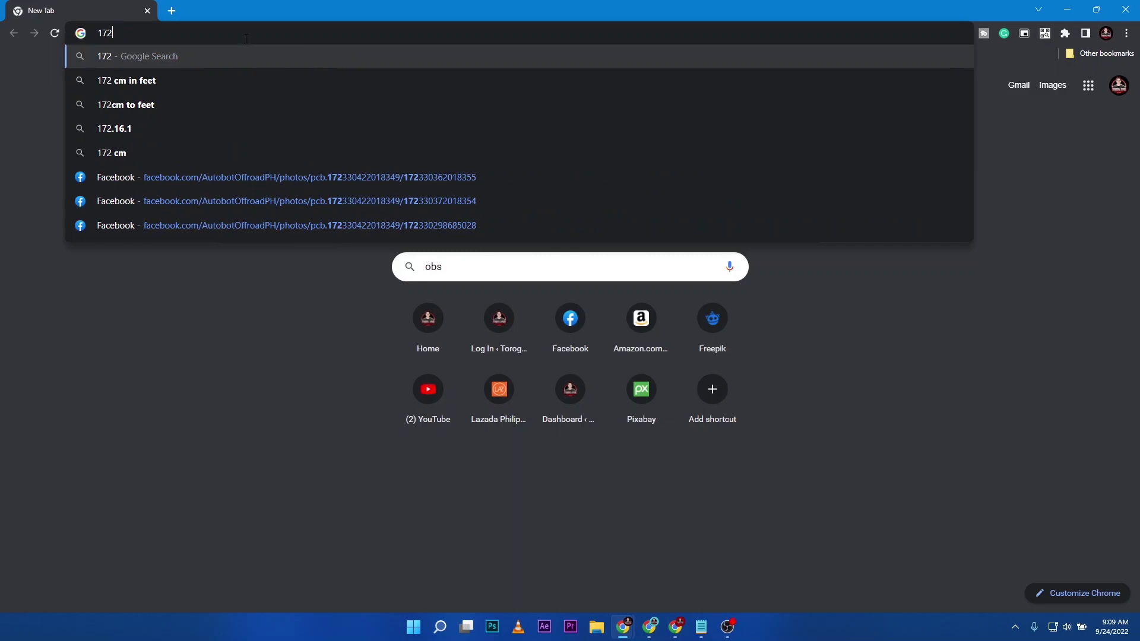
type(".23.")
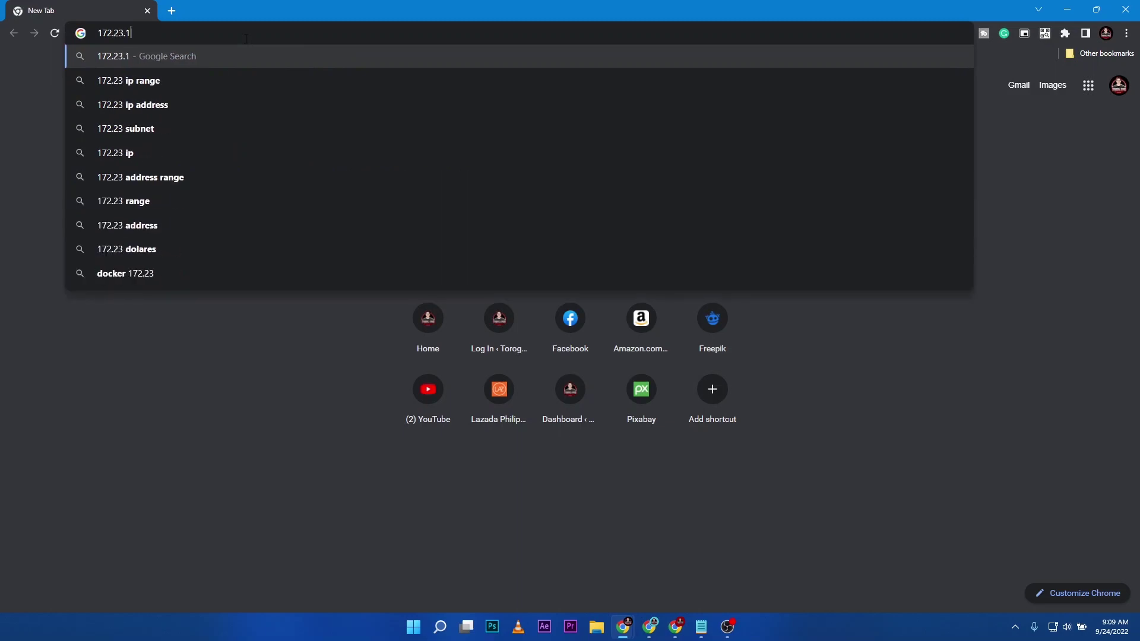
type("1.100")
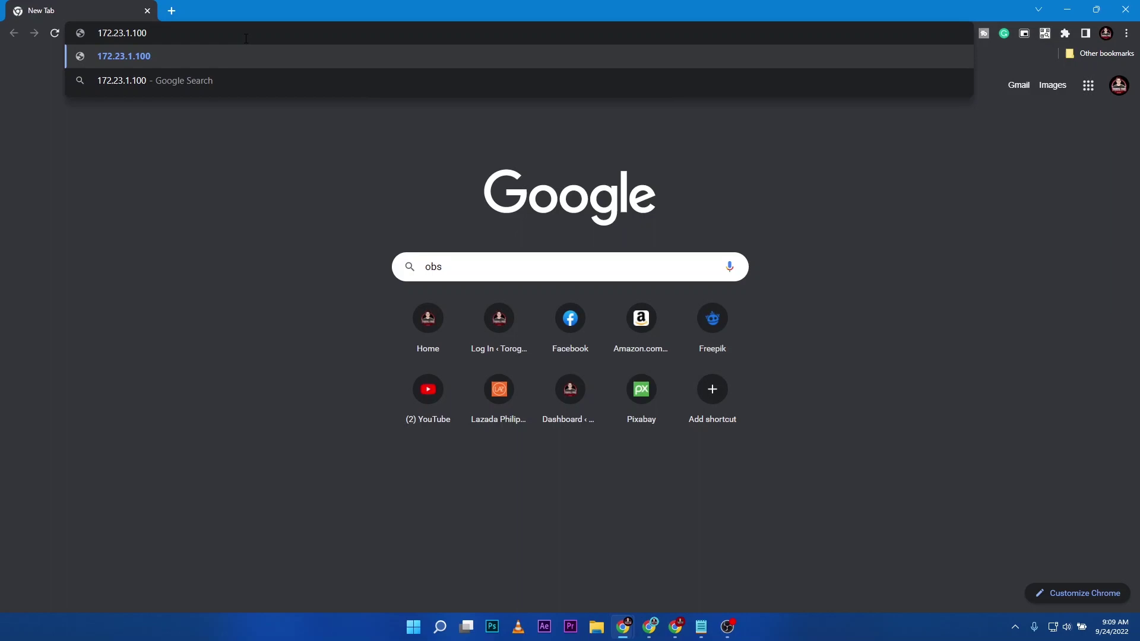
key("Return")
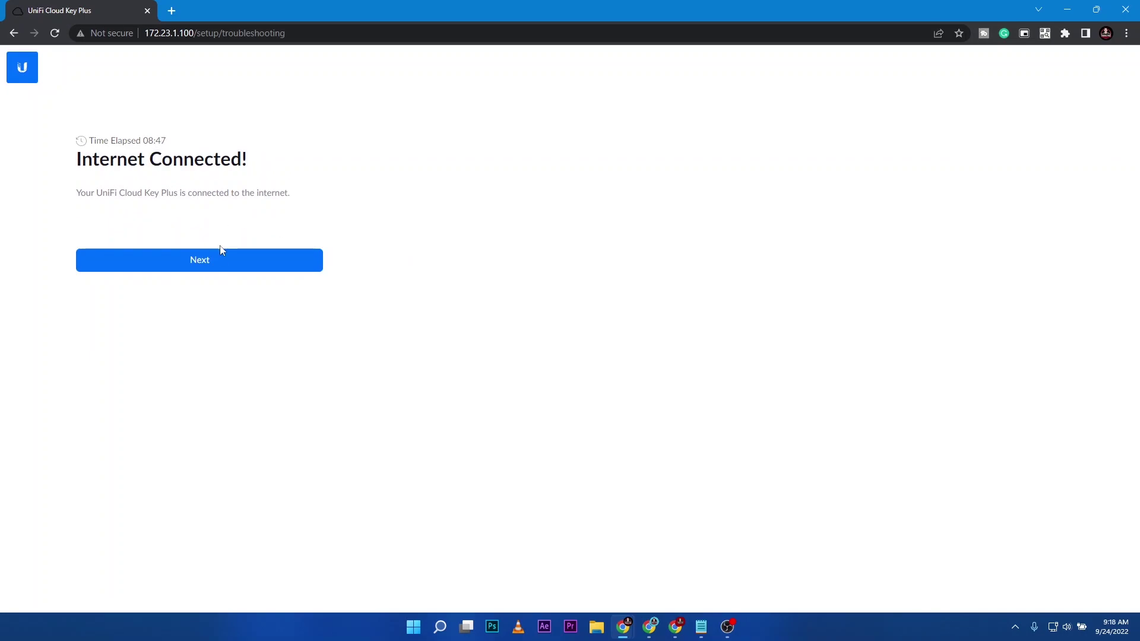
Step: Pass the internet check, start UCK-G2-Plus setup, and switch to creating a UI.com account
left_click(221, 251)
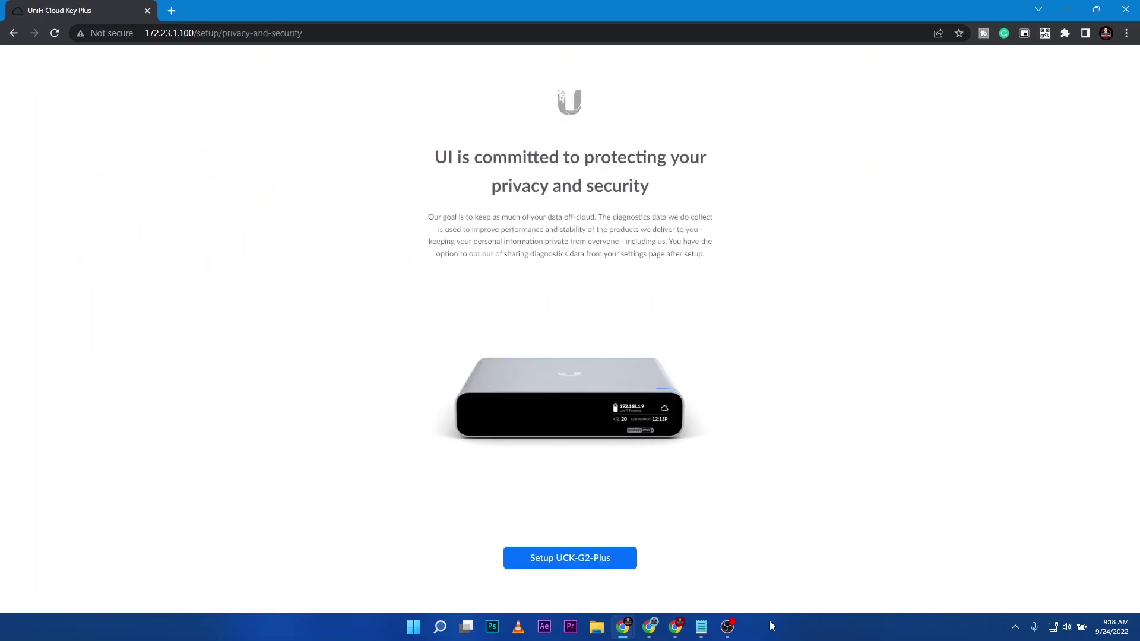
left_click(582, 562)
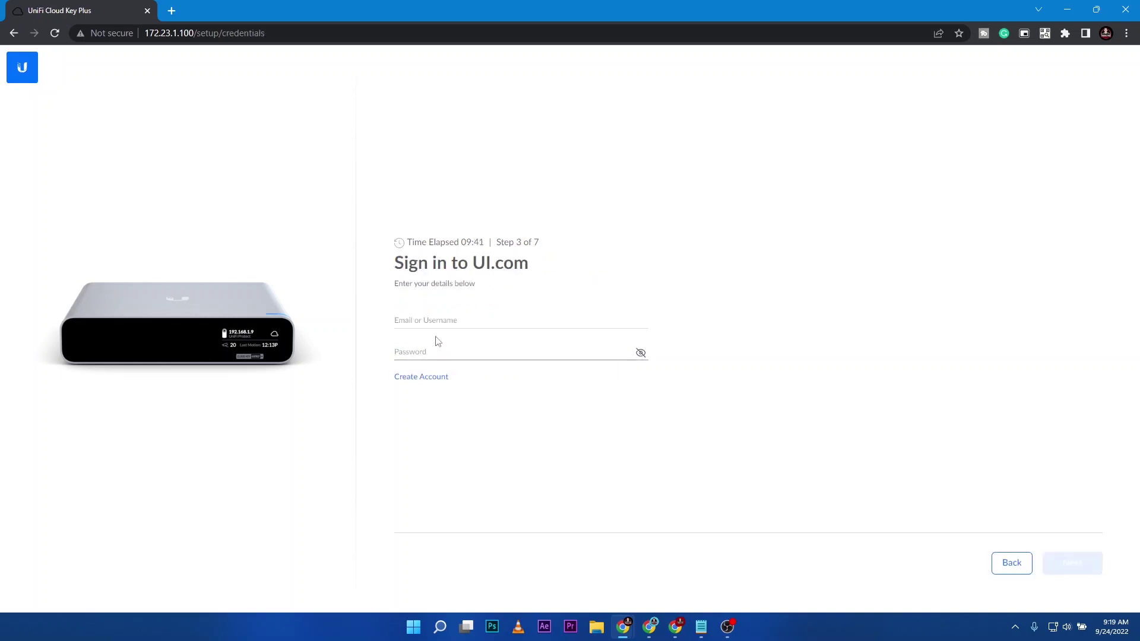
left_click(438, 380)
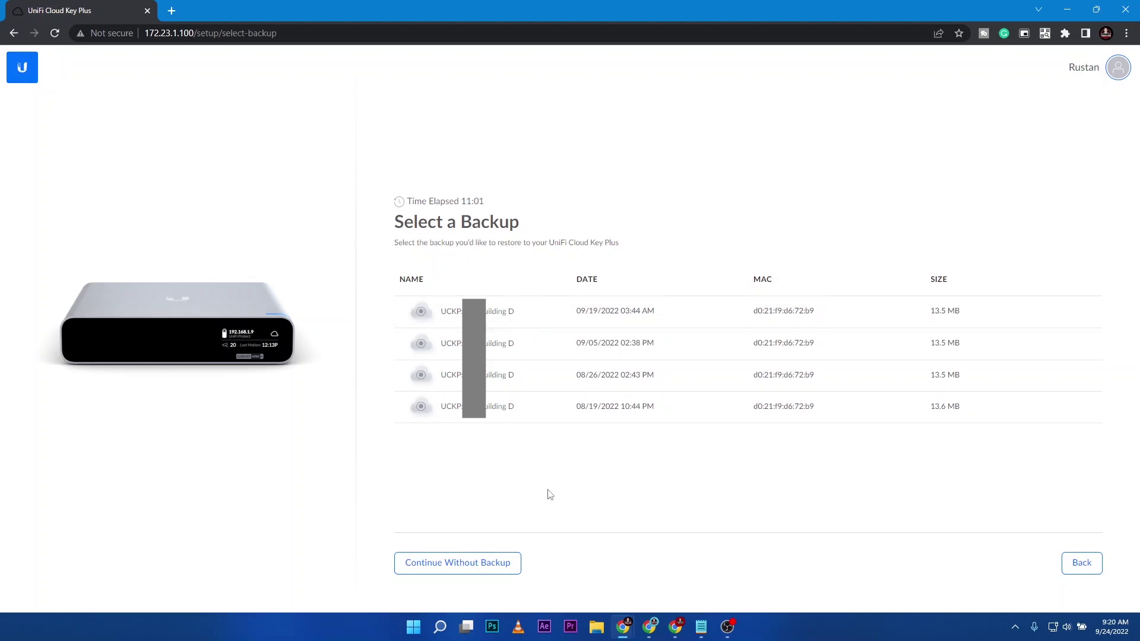
Step: Skip backup restore, keep daily 3 AM updates and default configuration, and finish setup
left_click(511, 569)
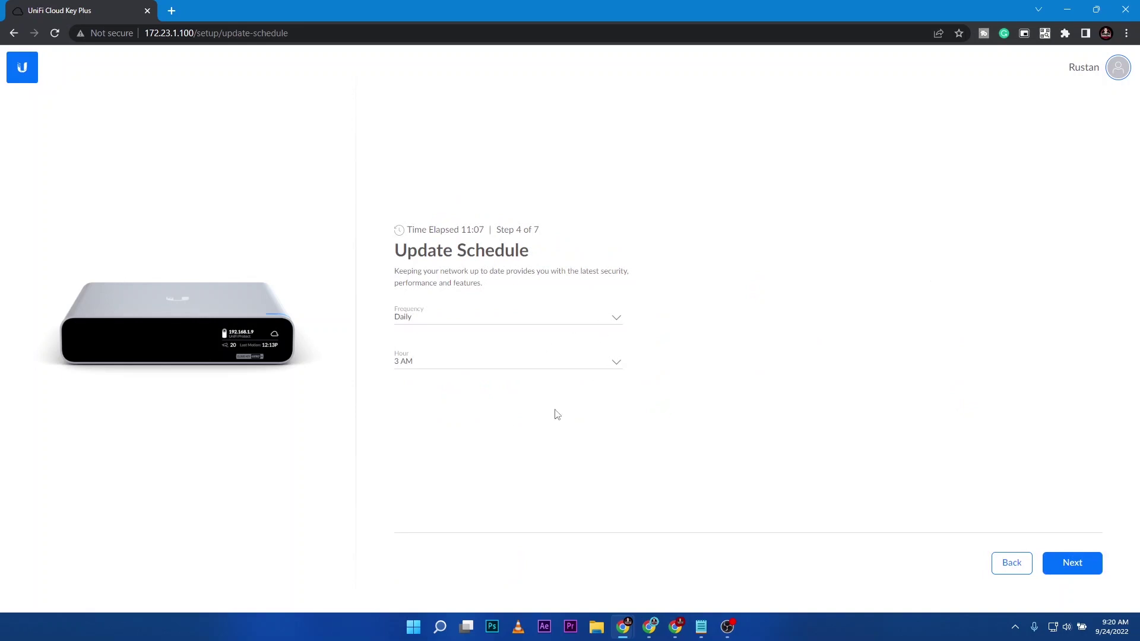
left_click(1062, 568)
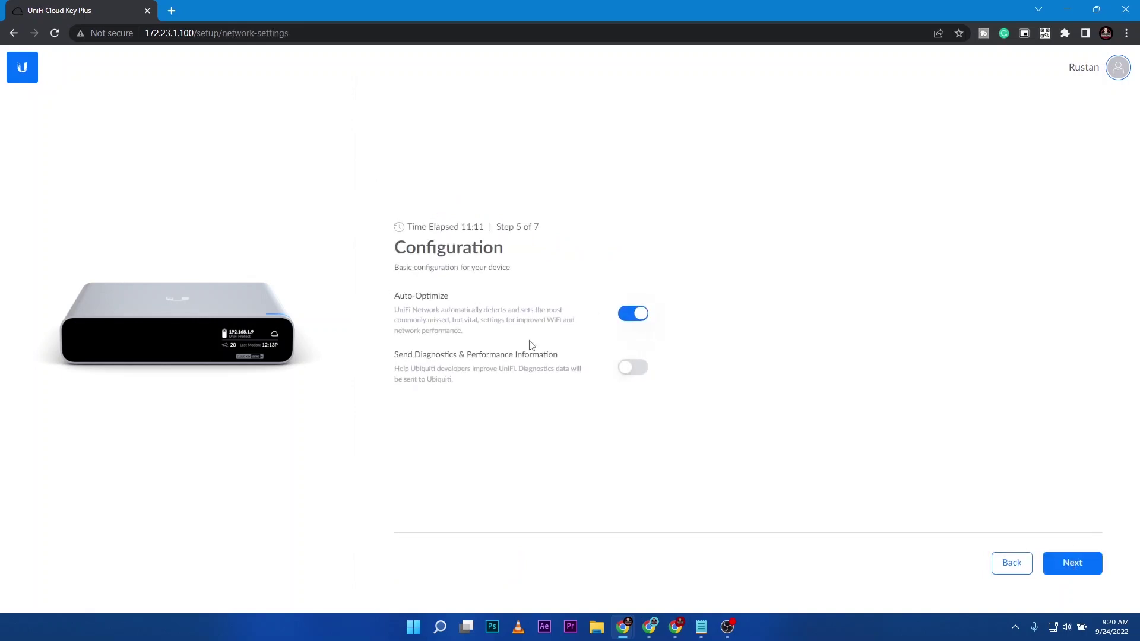
left_click(1083, 567)
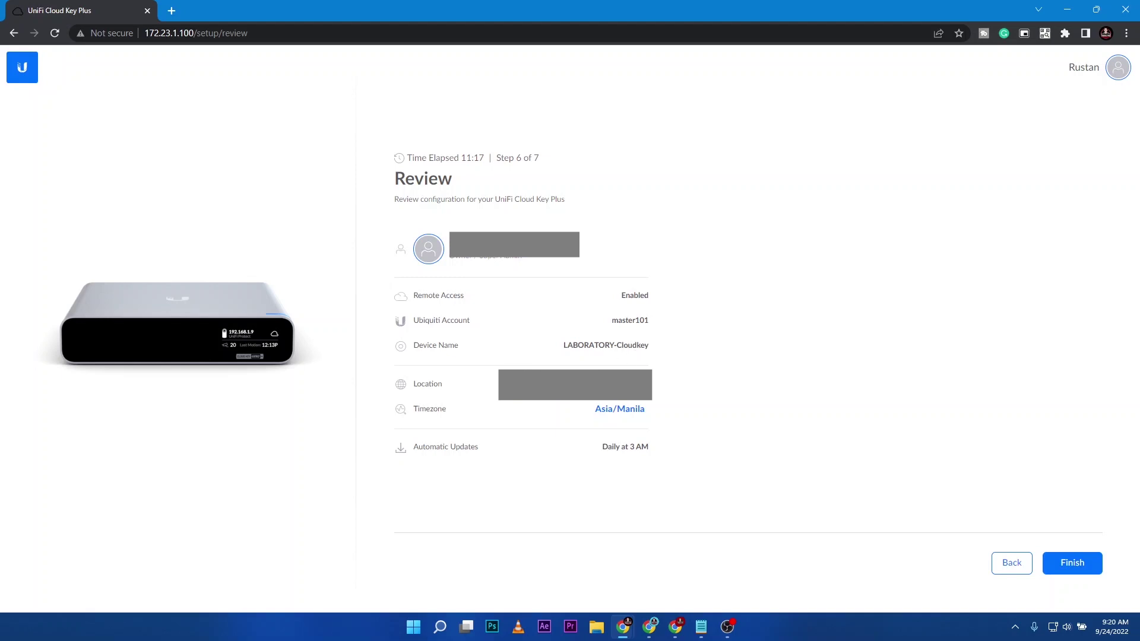
left_click(1074, 563)
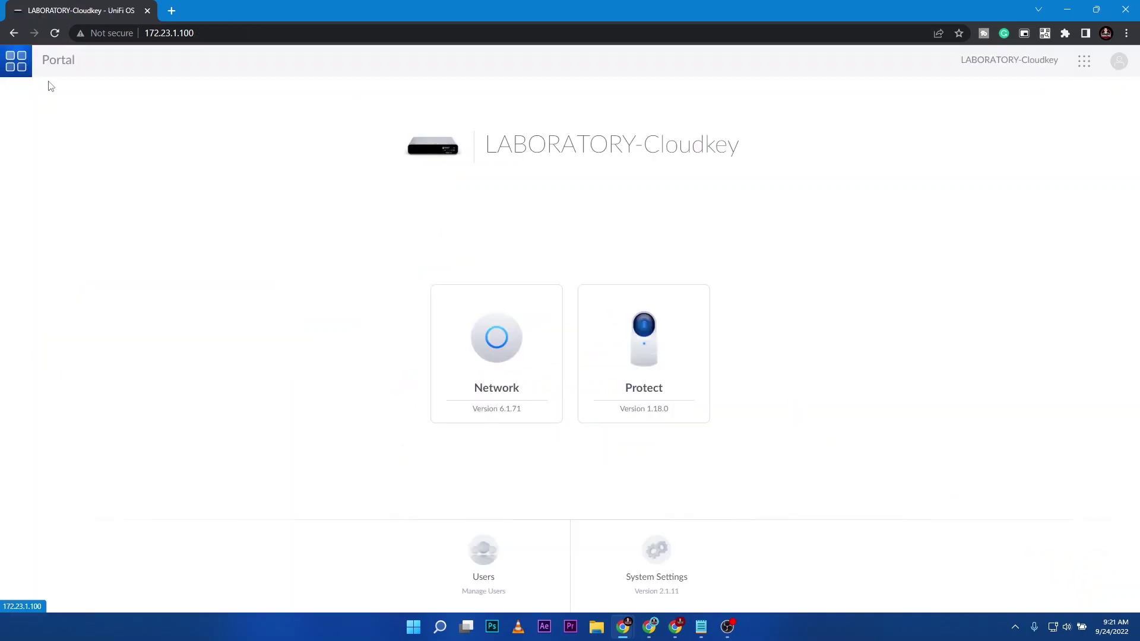
Step: Open the Network app's device list showing two UAP-AC-M access points and a USW-24-G2 switch
left_click(482, 332)
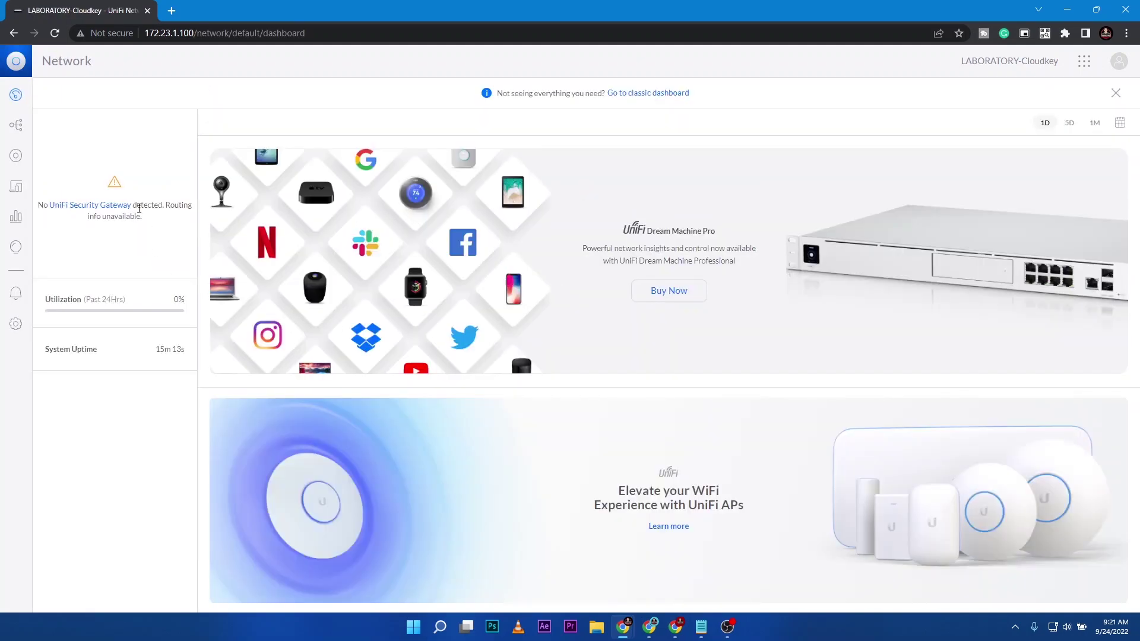
left_click(16, 125)
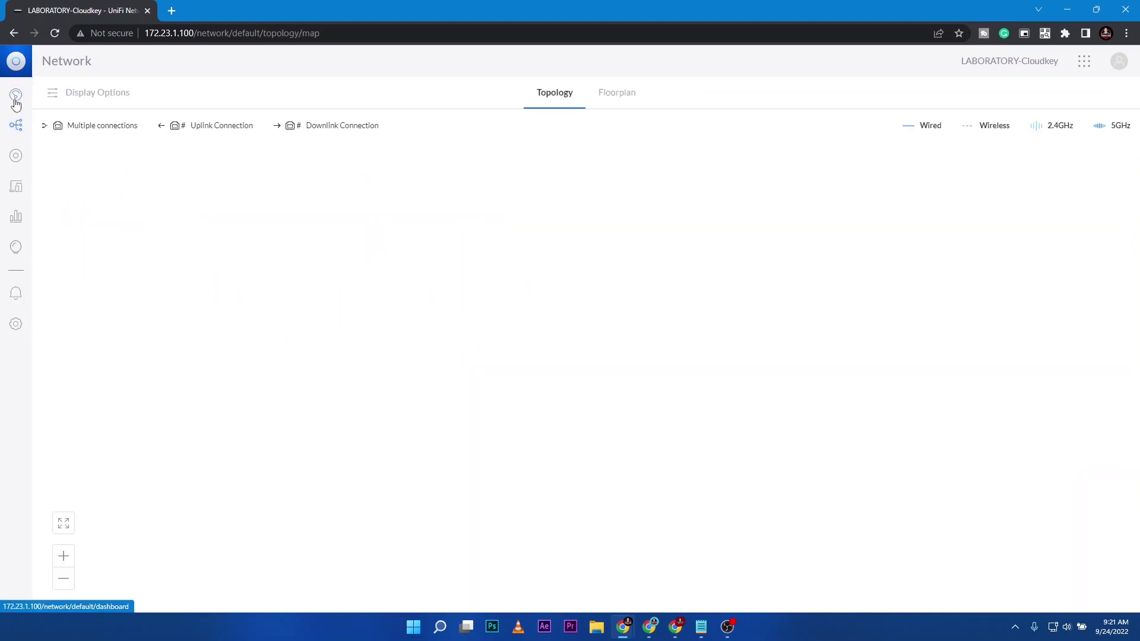
left_click(16, 102)
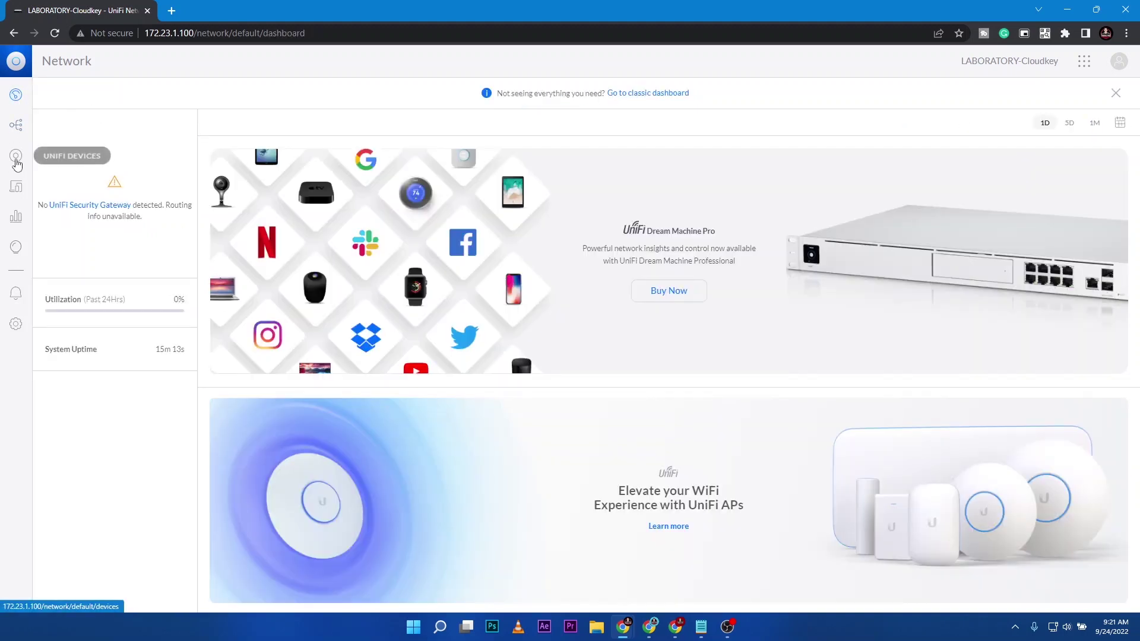
left_click(16, 161)
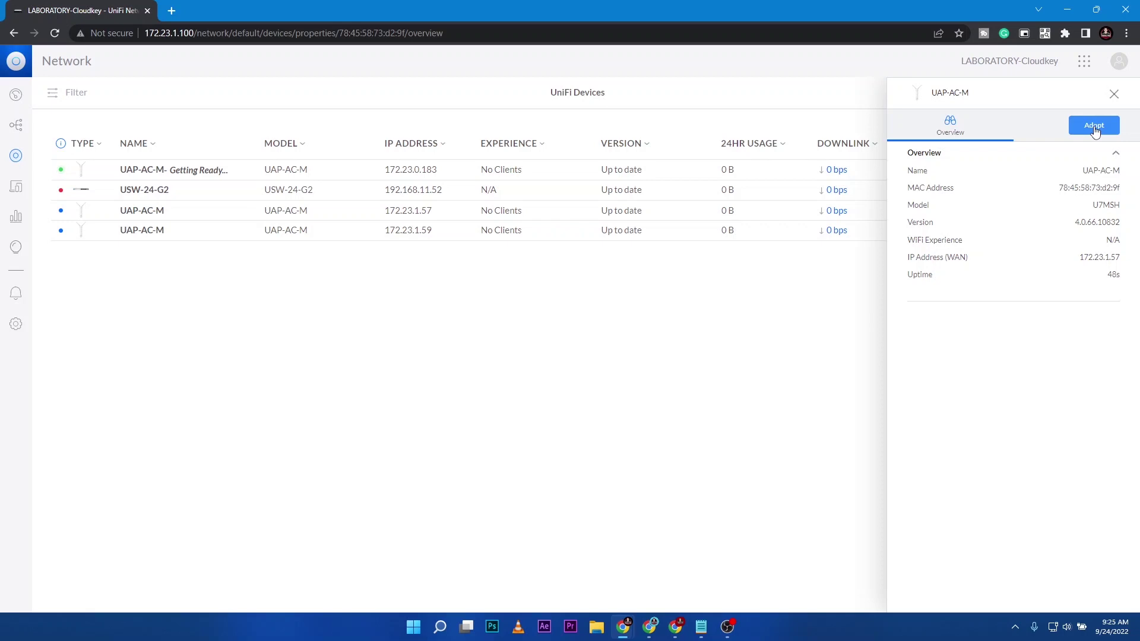
Step: Adopt the UAP-AC-M access points, including the one at 172.23.1.59, and close its details
left_click(1095, 130)
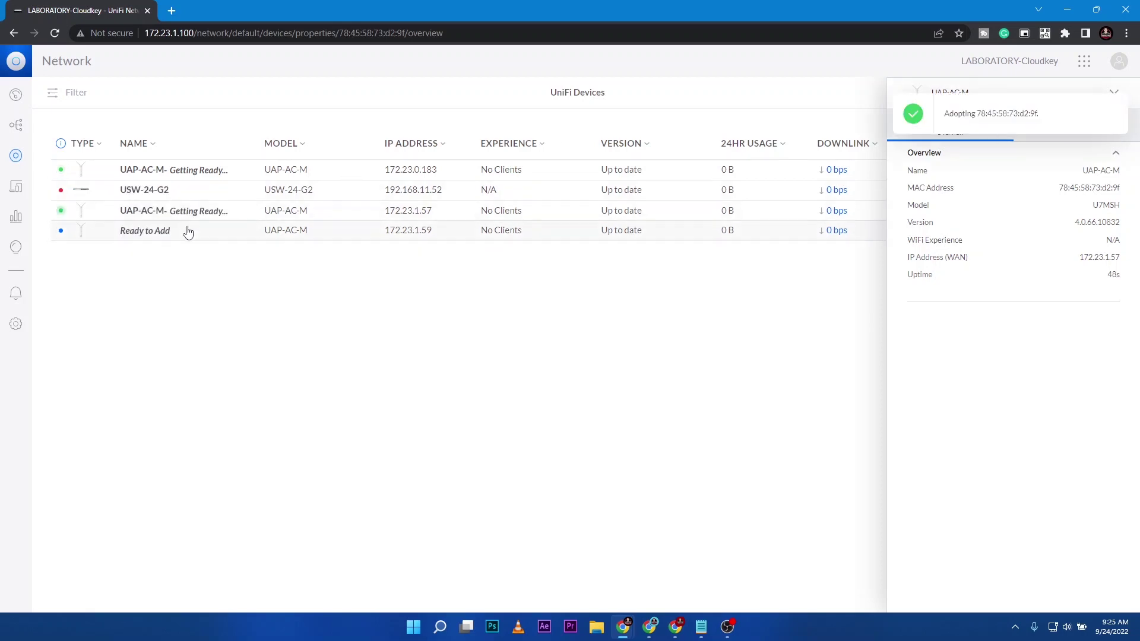
left_click(200, 232)
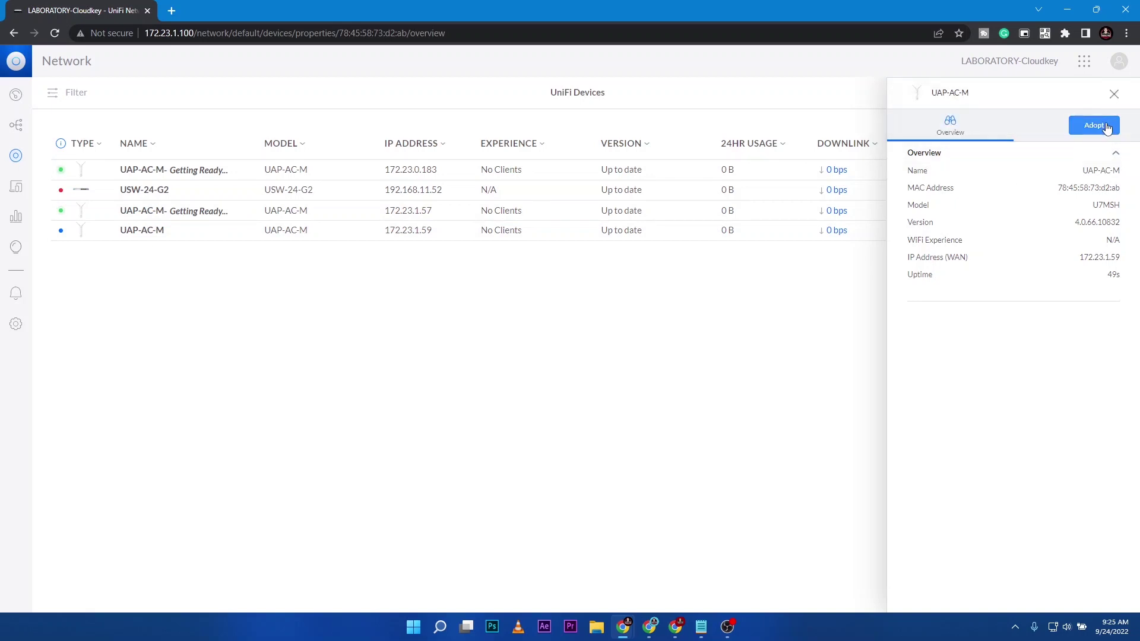
left_click(1090, 130)
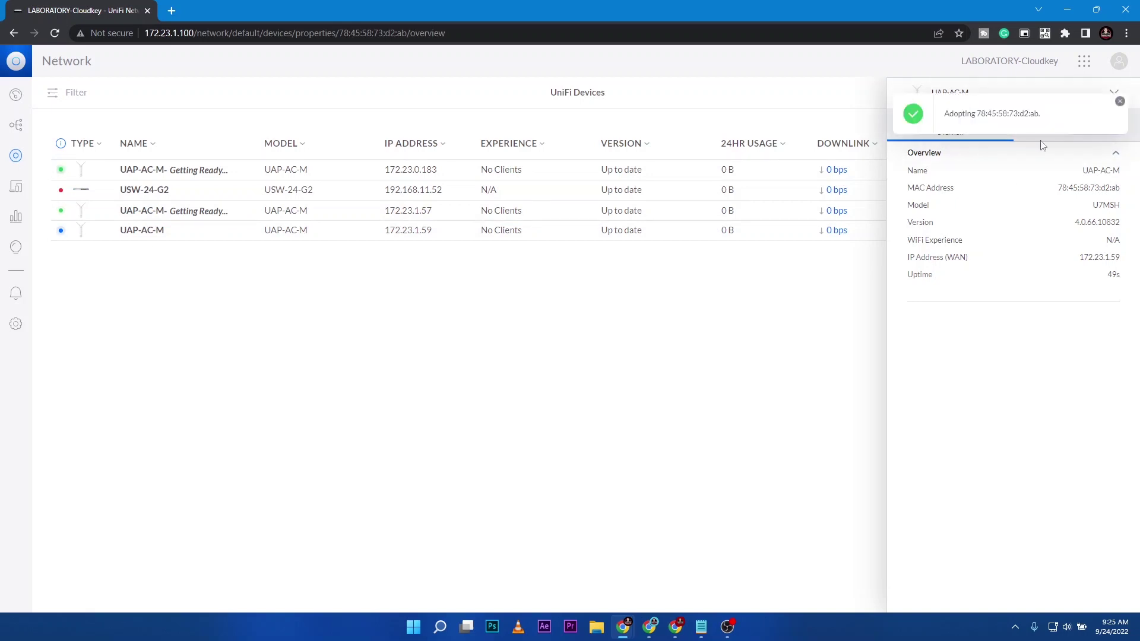
left_click(1120, 101)
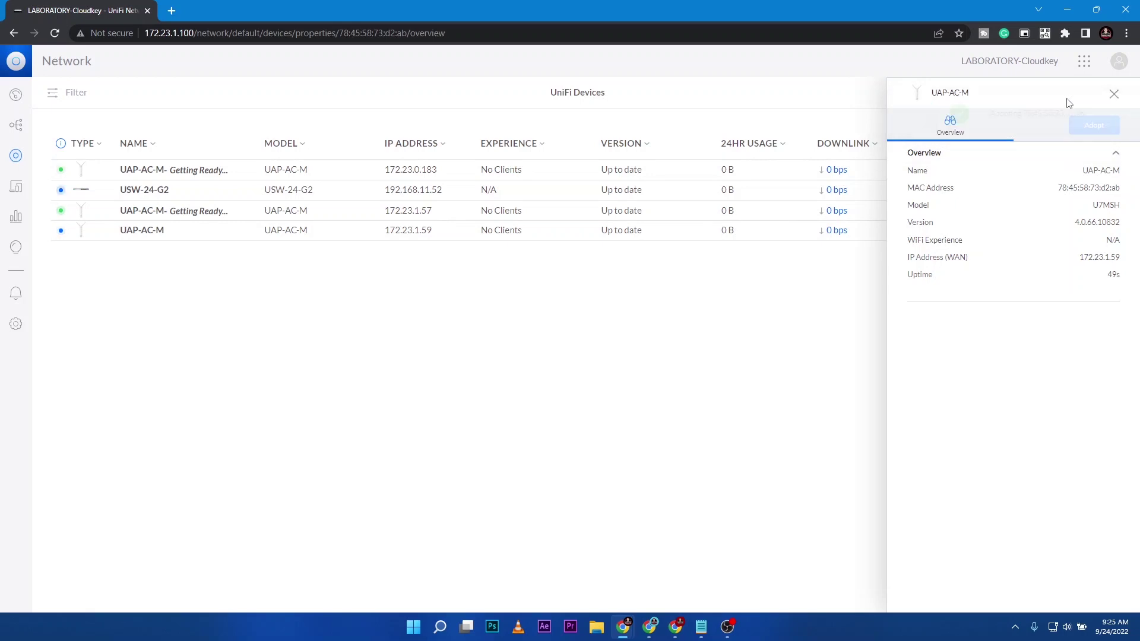
left_click(1114, 94)
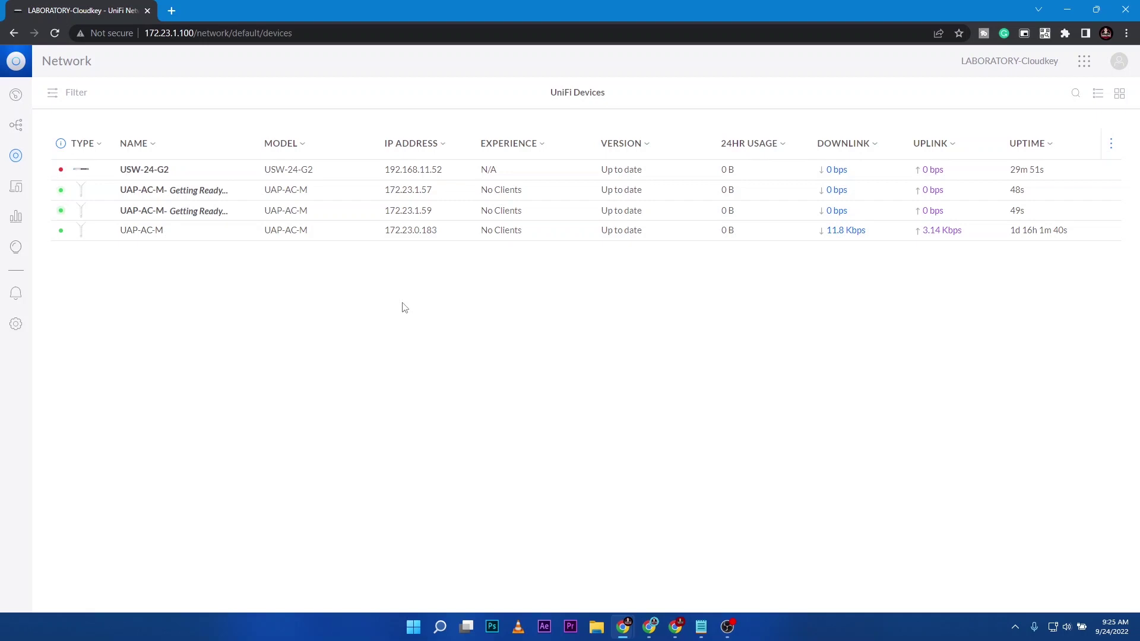
Step: Open the WiFi settings to start a new guest hotspot and dismiss the tutorial video
left_click(14, 325)
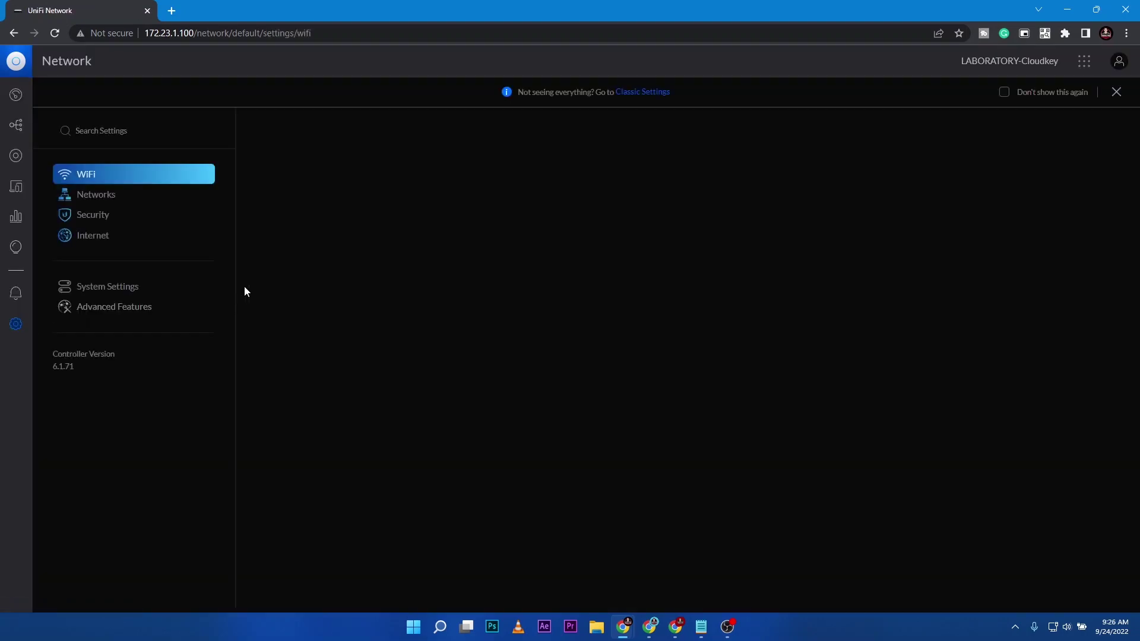
left_click(434, 186)
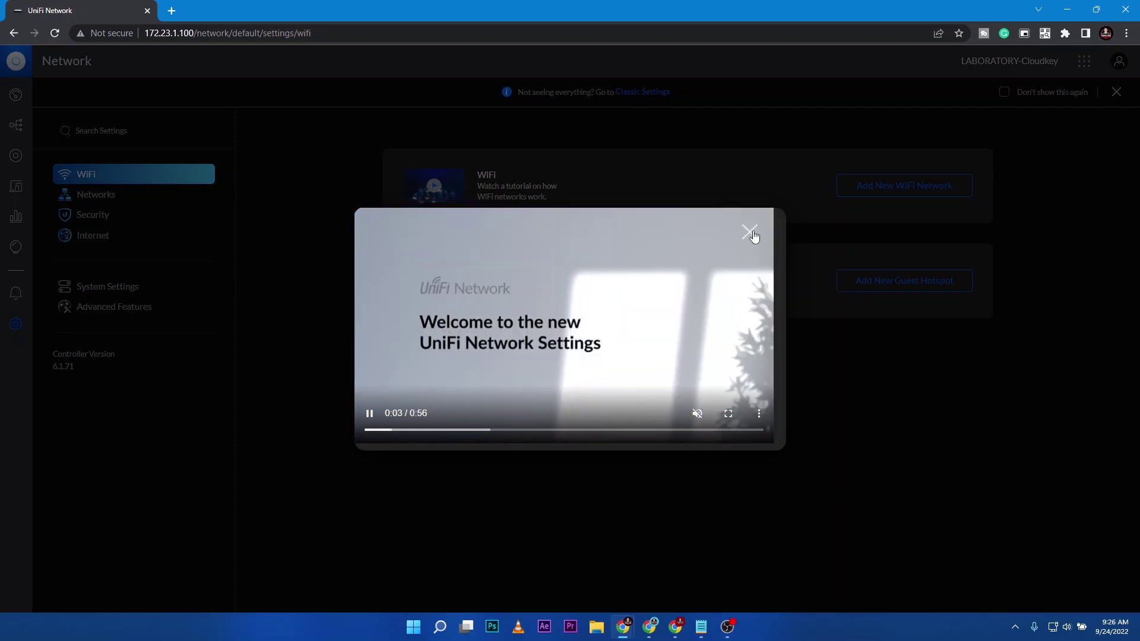
left_click(749, 232)
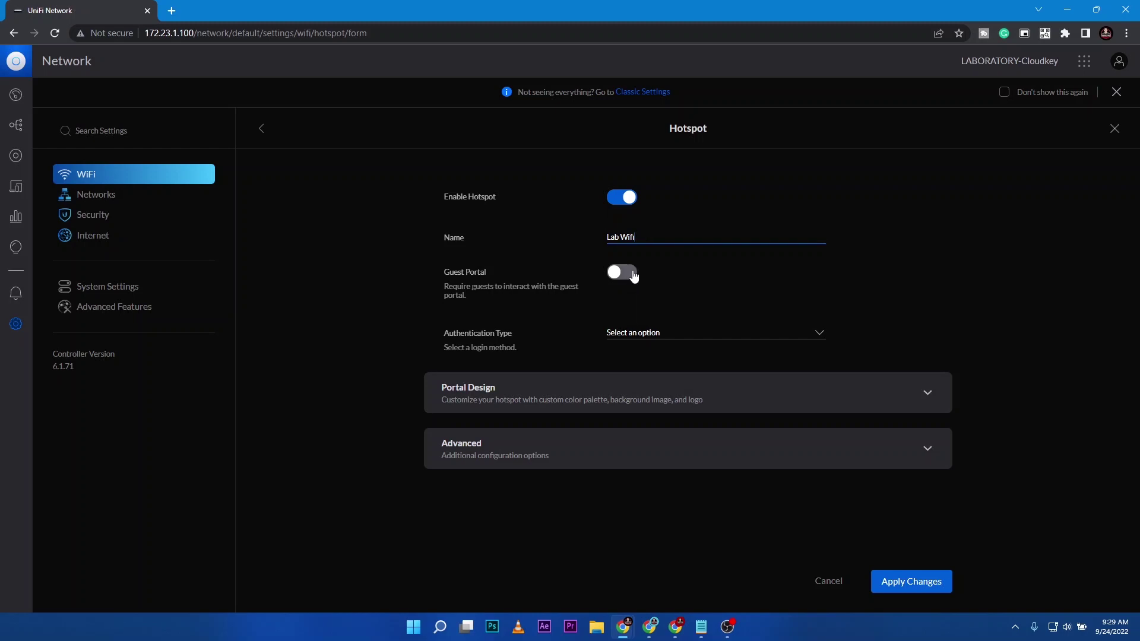
Step: Enable the guest portal on Lab Wifi and set its authentication type to Vouchers
left_click(633, 275)
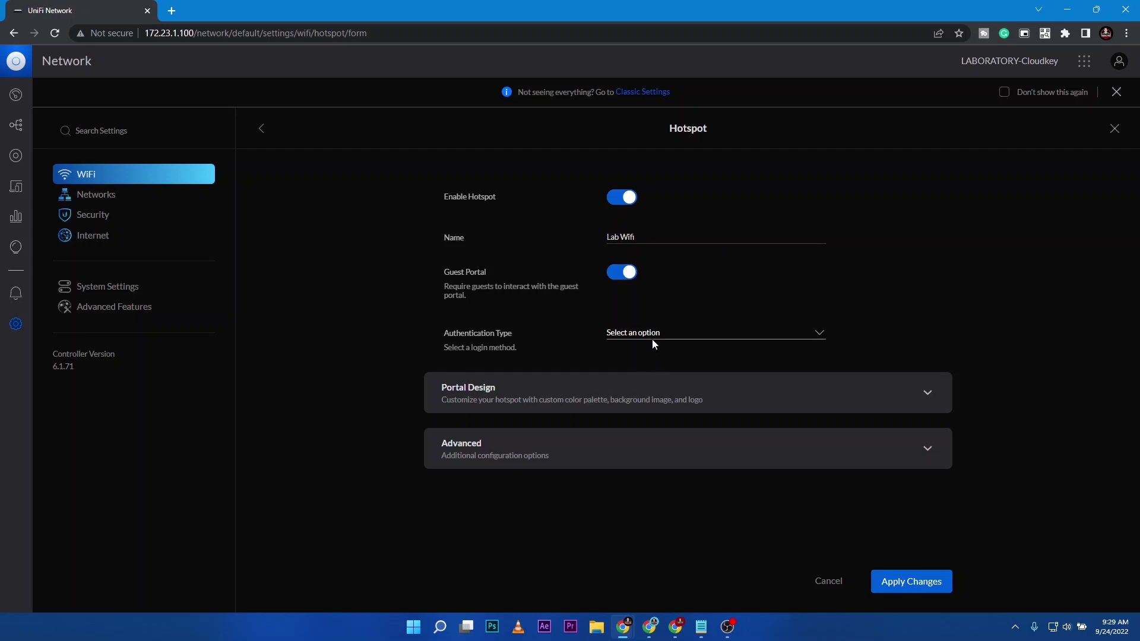
left_click(820, 333)
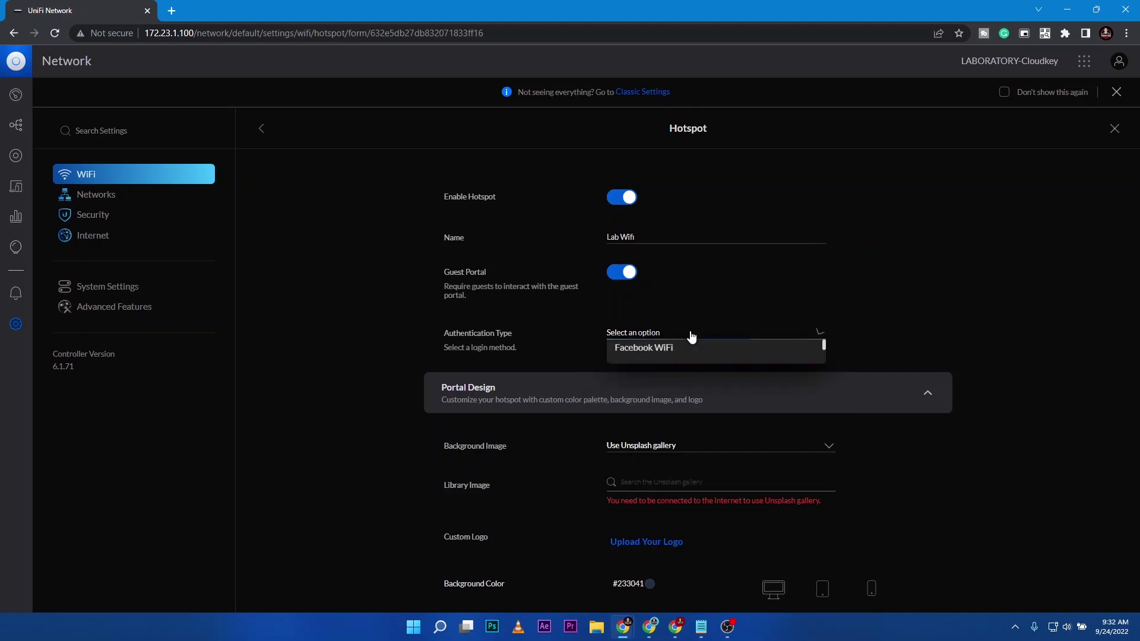
scroll(706, 372, "down", 1)
left_click(706, 372)
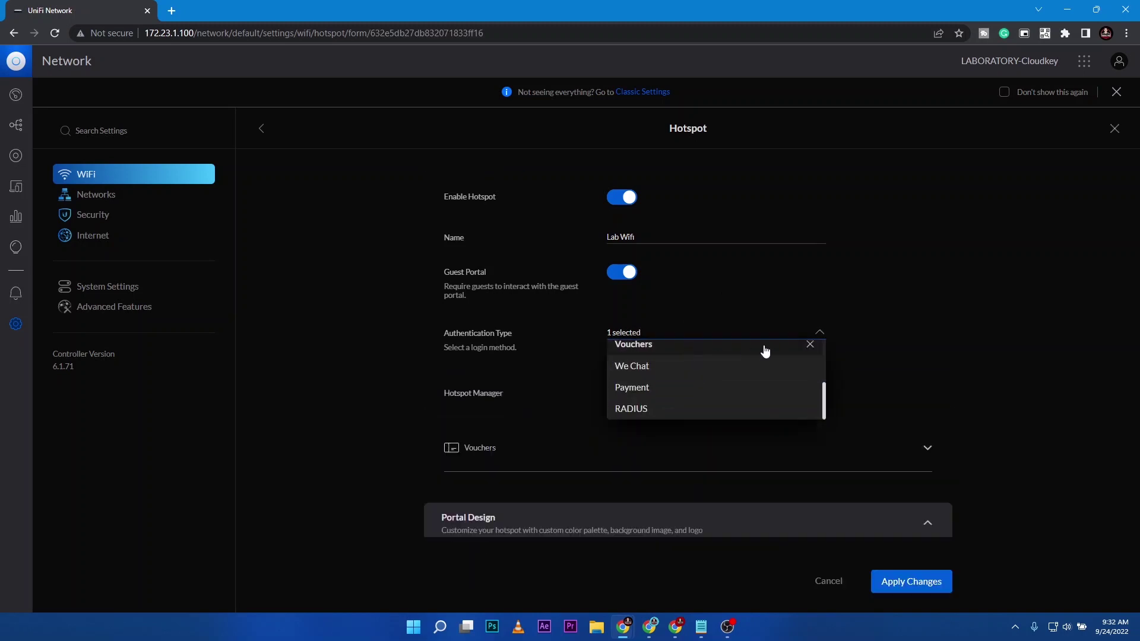
left_click(887, 350)
scroll(823, 380, "down", 6)
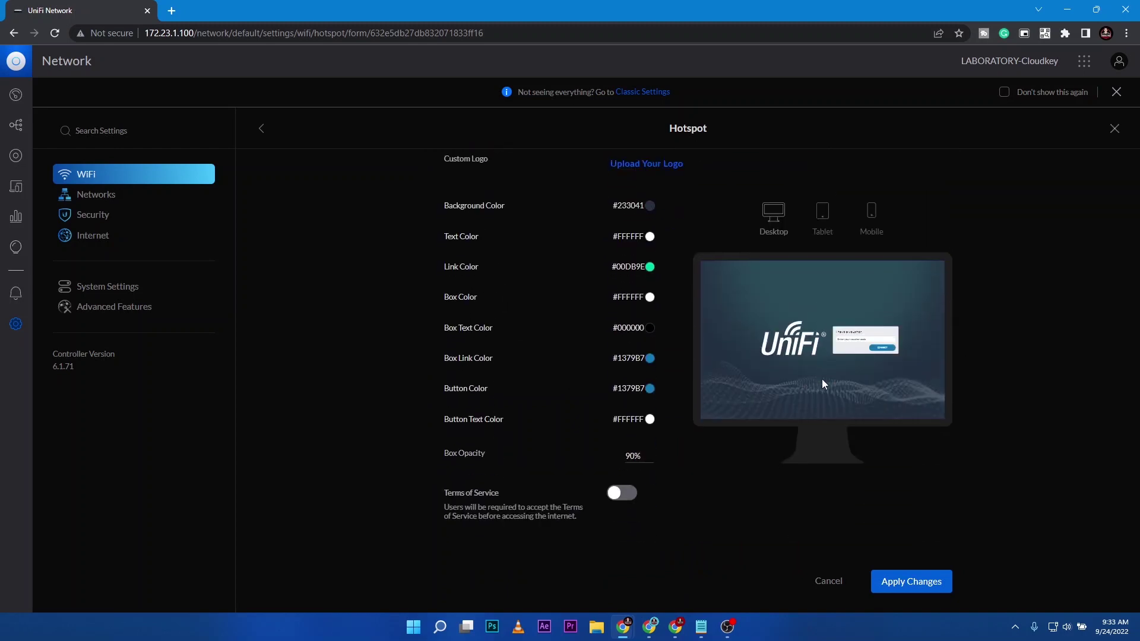
scroll(822, 379, "down", 4)
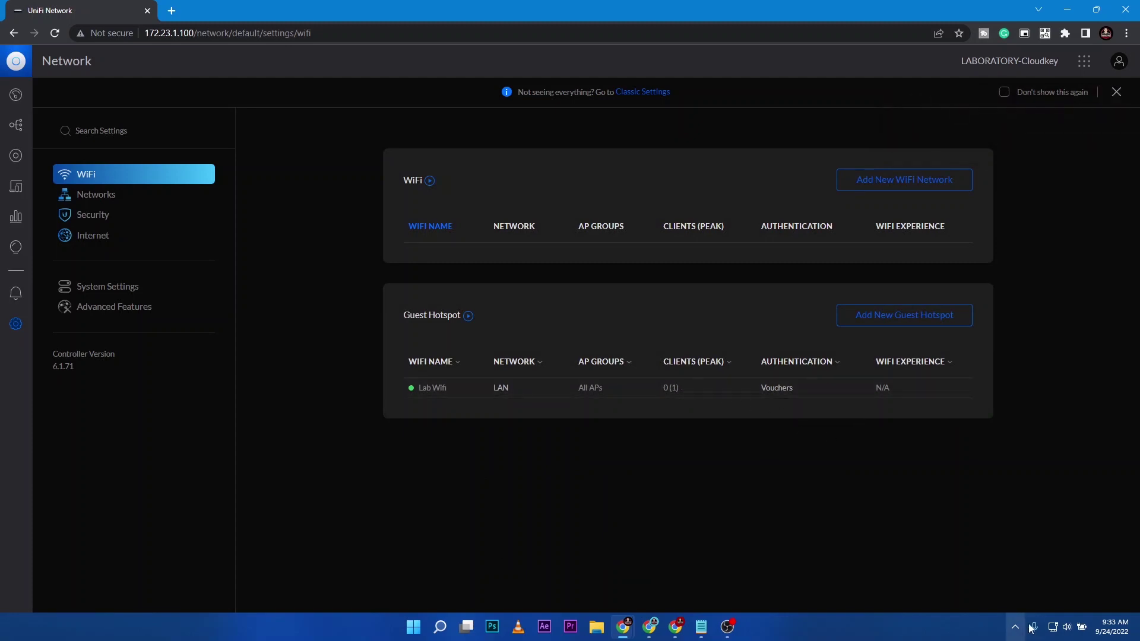
Step: Turn on the computer's Wi-Fi and connect it to the open Lab Wifi network
left_click(1053, 629)
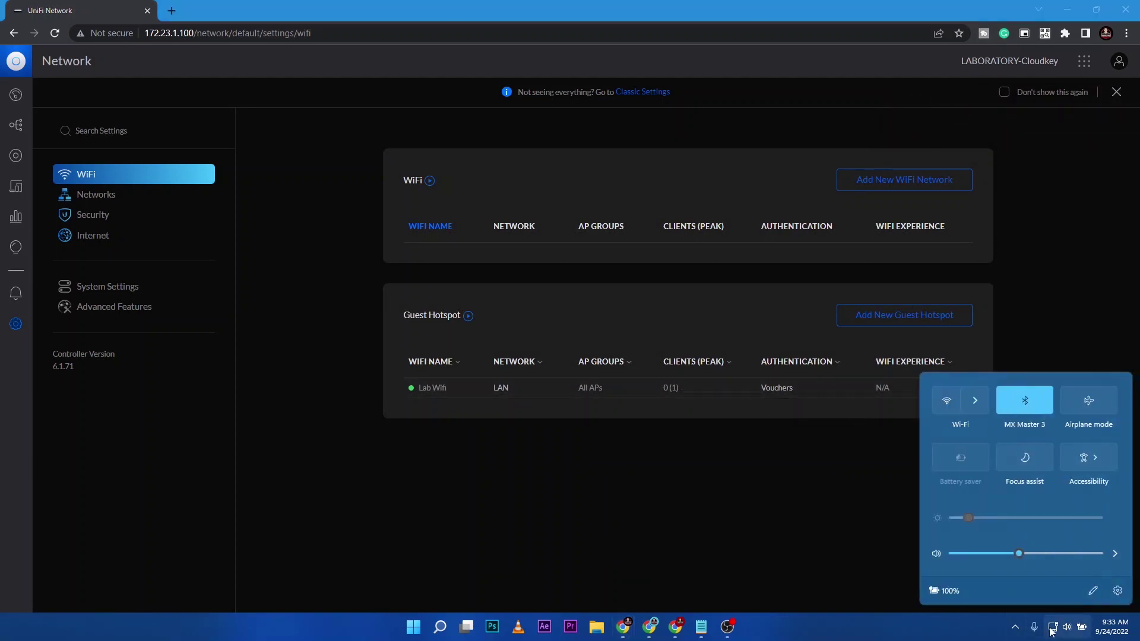
left_click(949, 401)
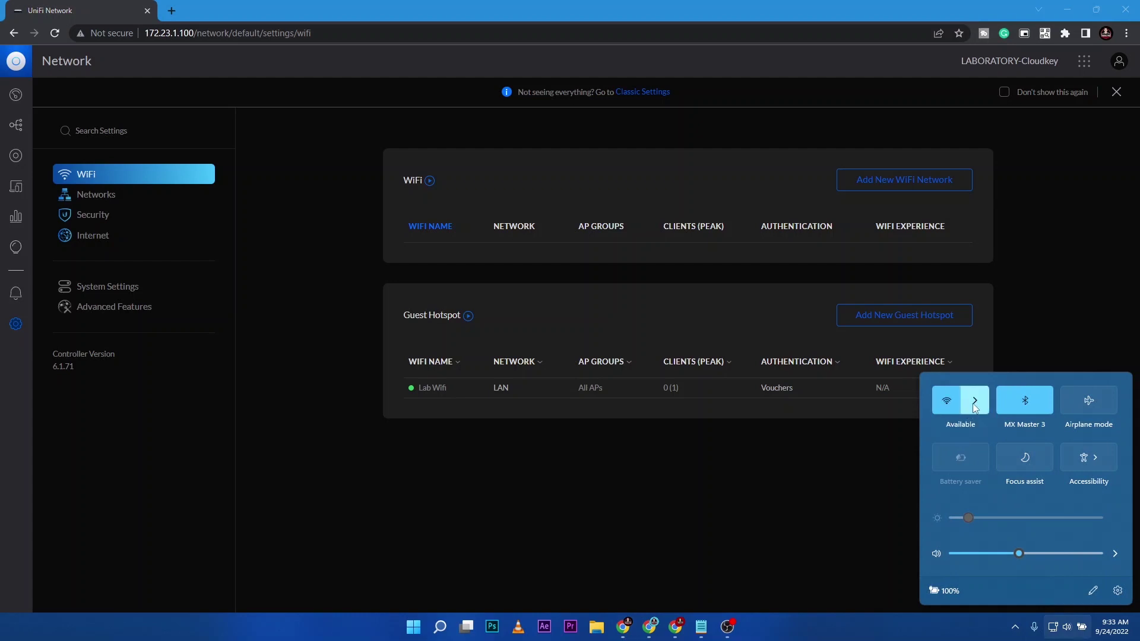
left_click(974, 401)
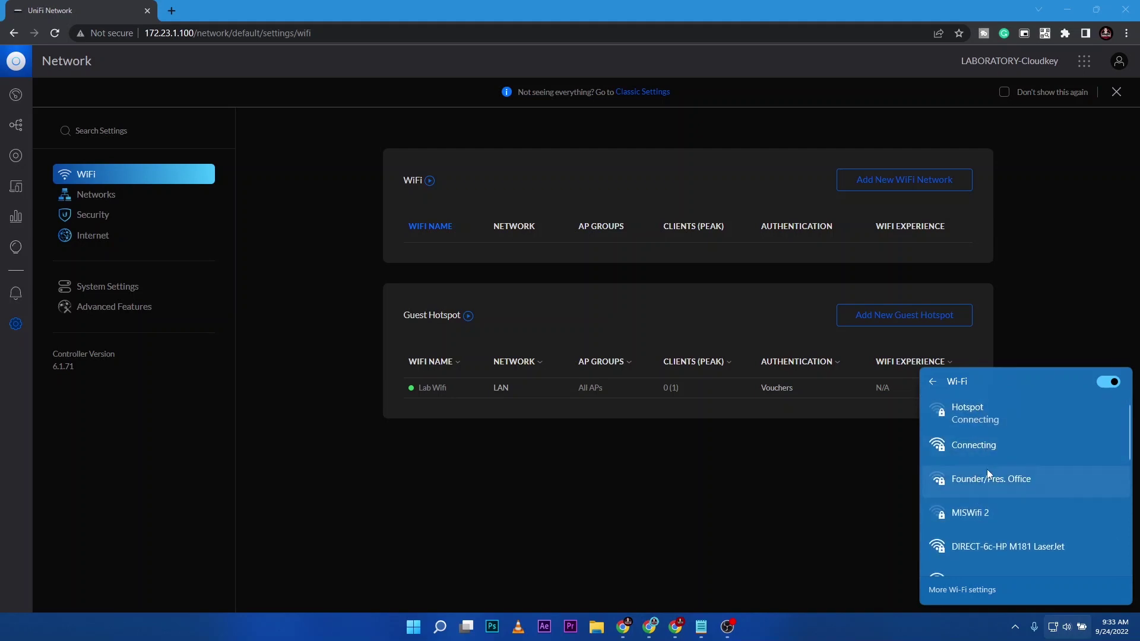
scroll(988, 475, "down", 3)
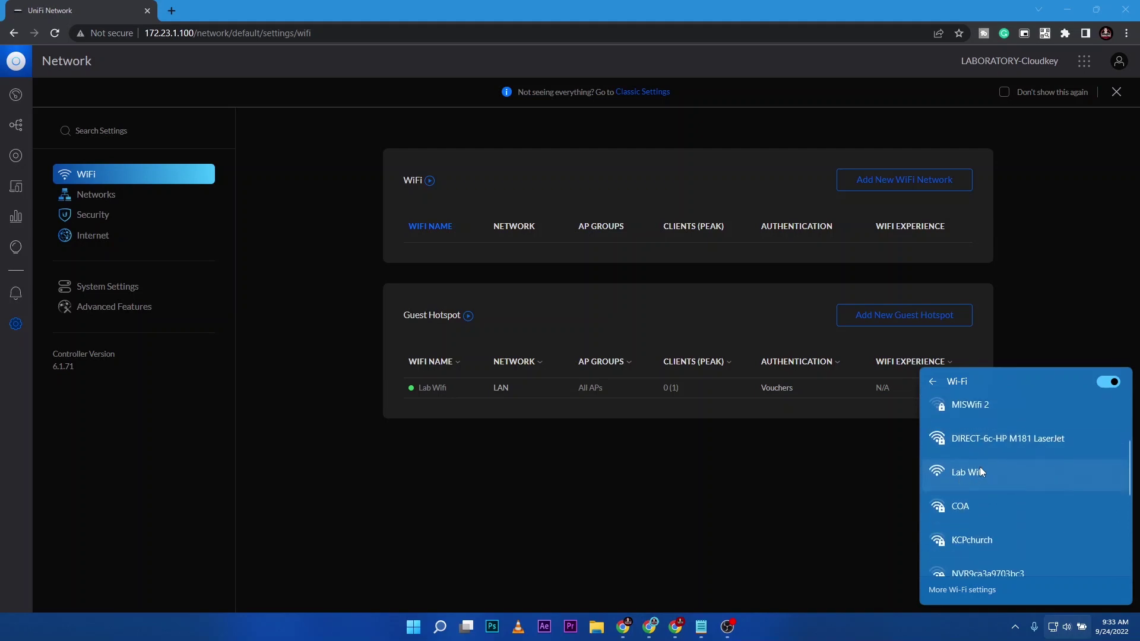
left_click(977, 469)
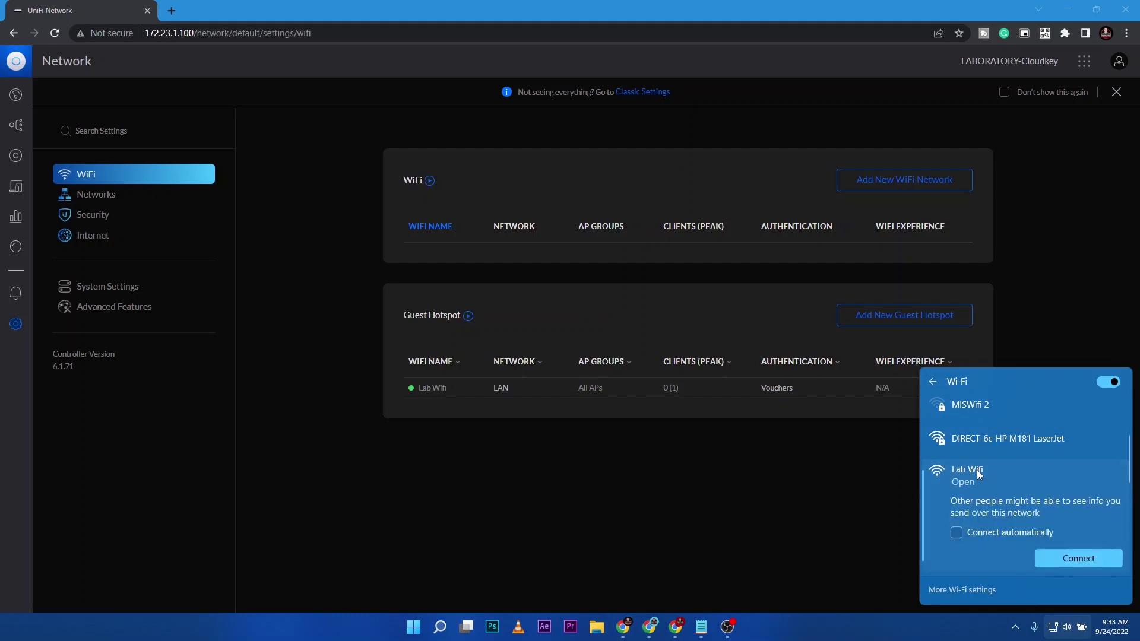
left_click(1062, 557)
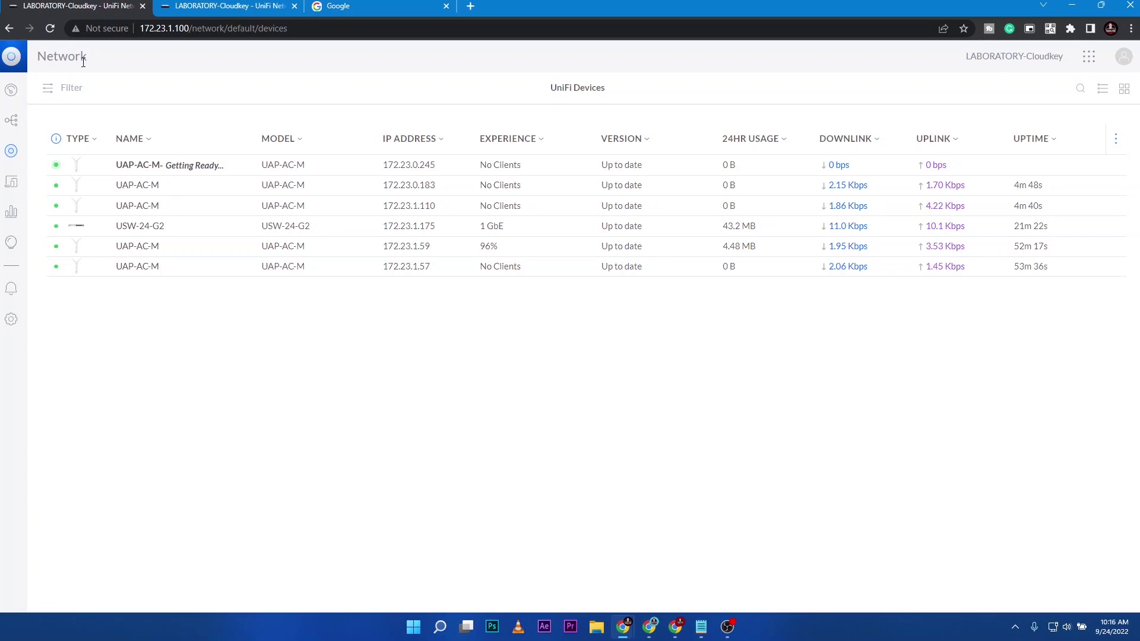
left_click(218, 171)
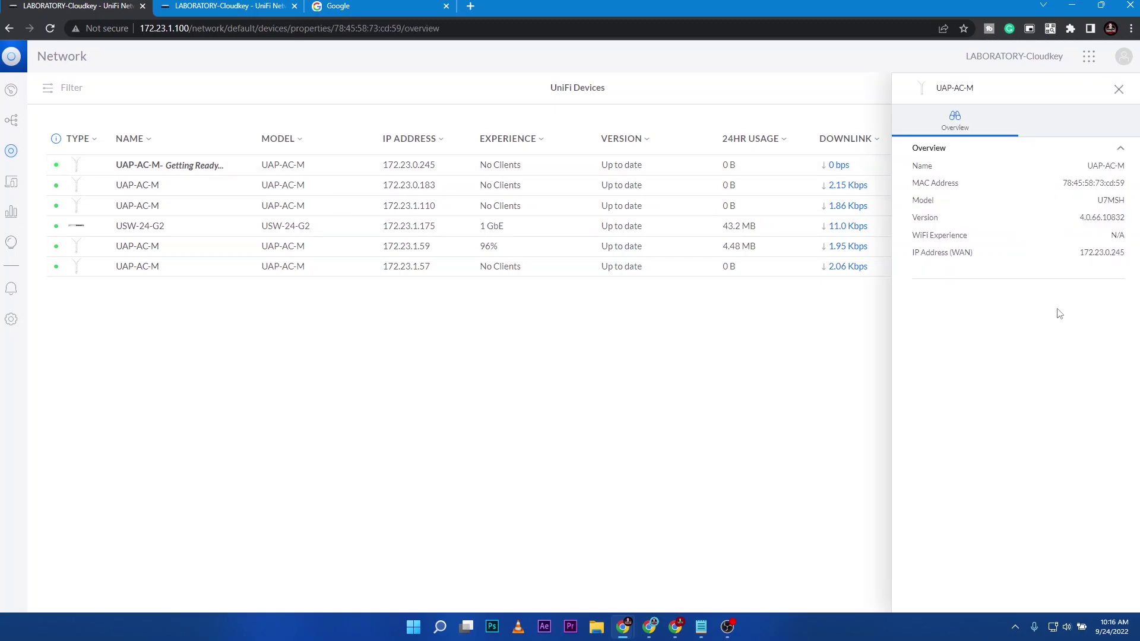
left_click(1119, 89)
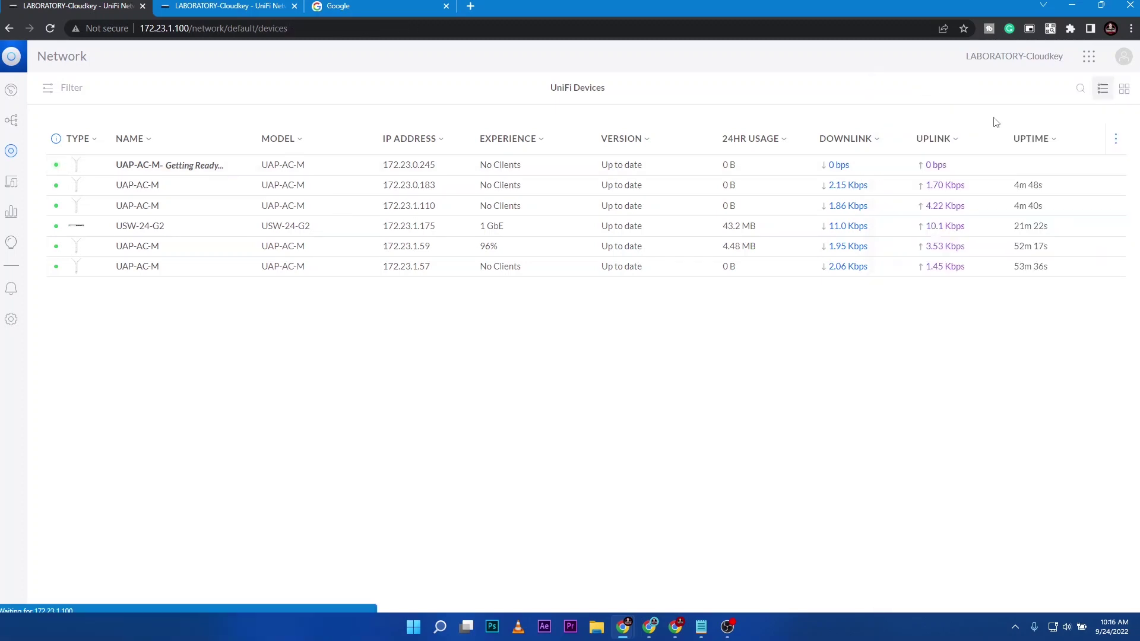
left_click(11, 124)
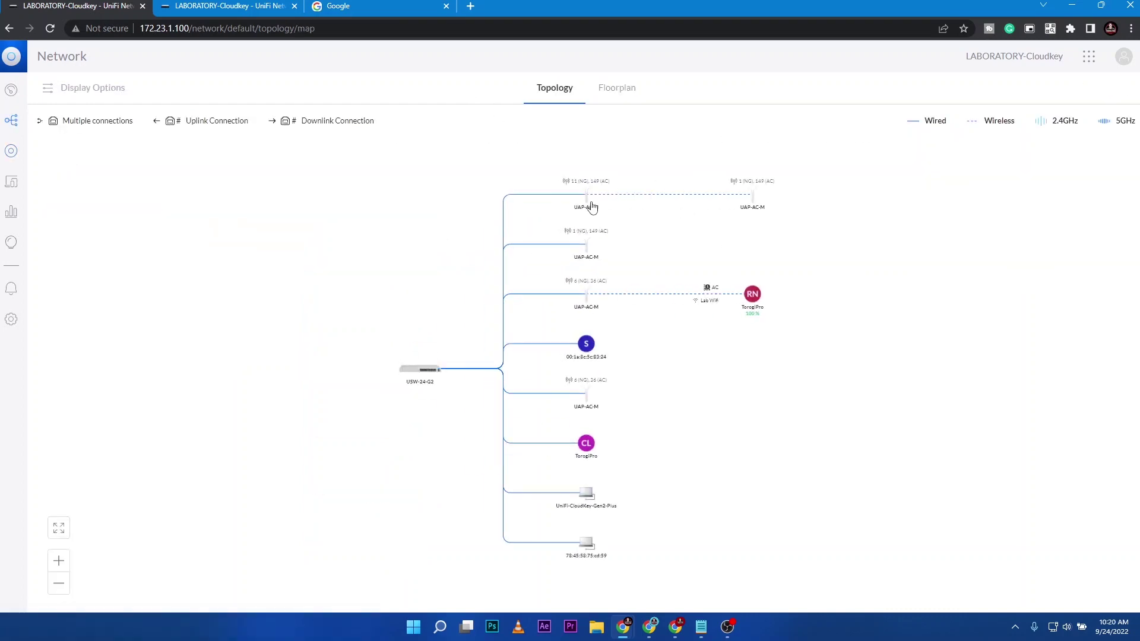
scroll(720, 378, "up", 3)
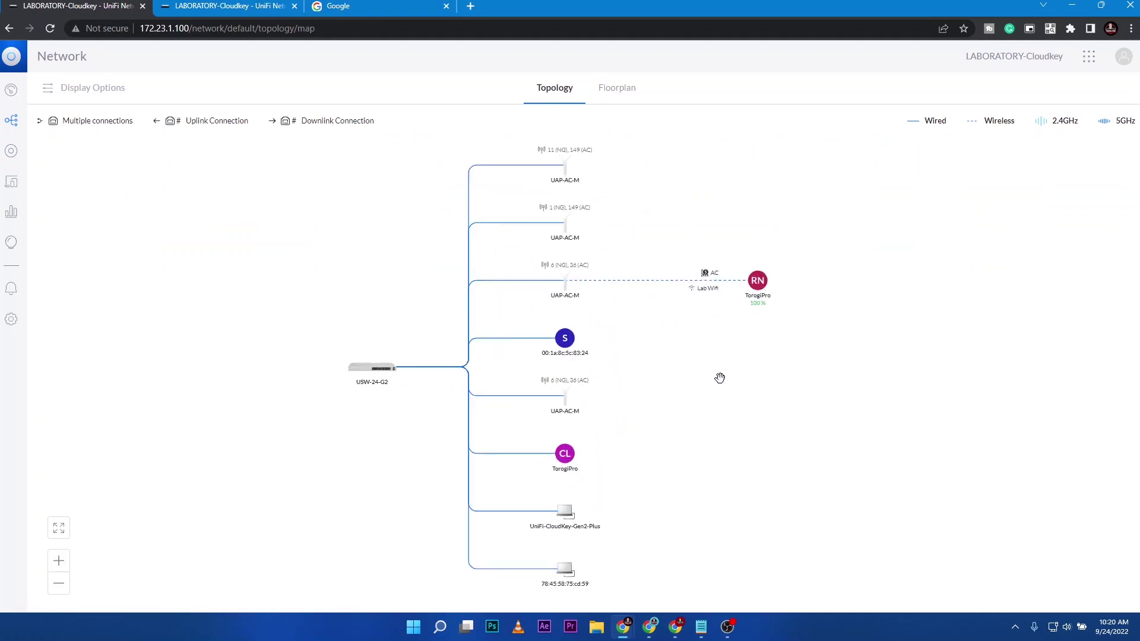
left_click_drag(631, 368, 625, 324)
left_click_drag(675, 378, 675, 361)
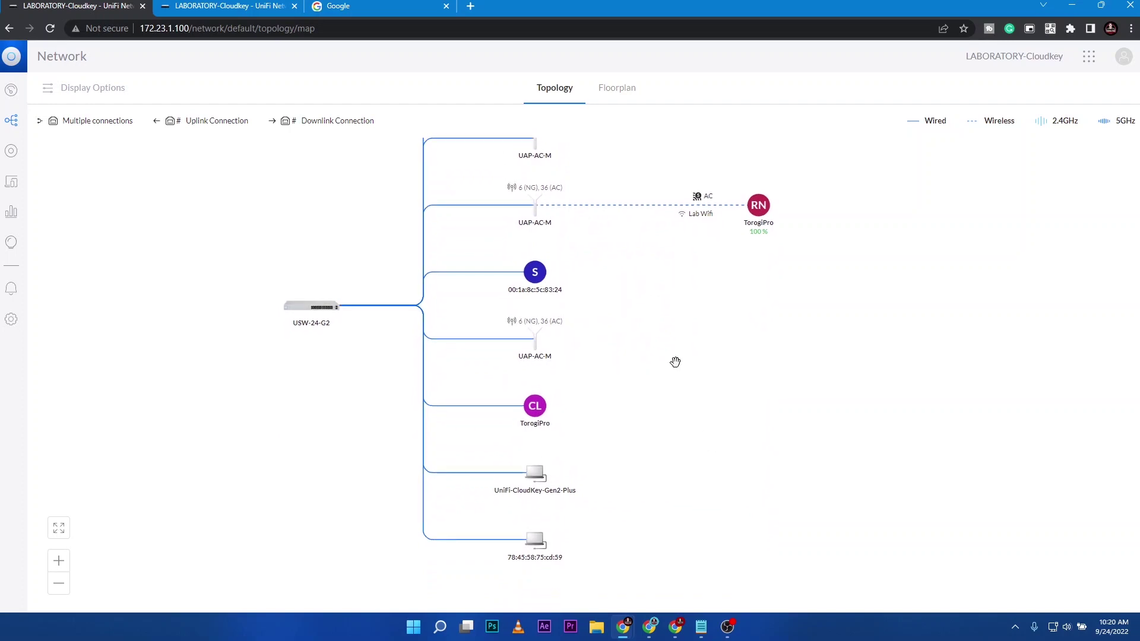
left_click_drag(677, 426, 665, 520)
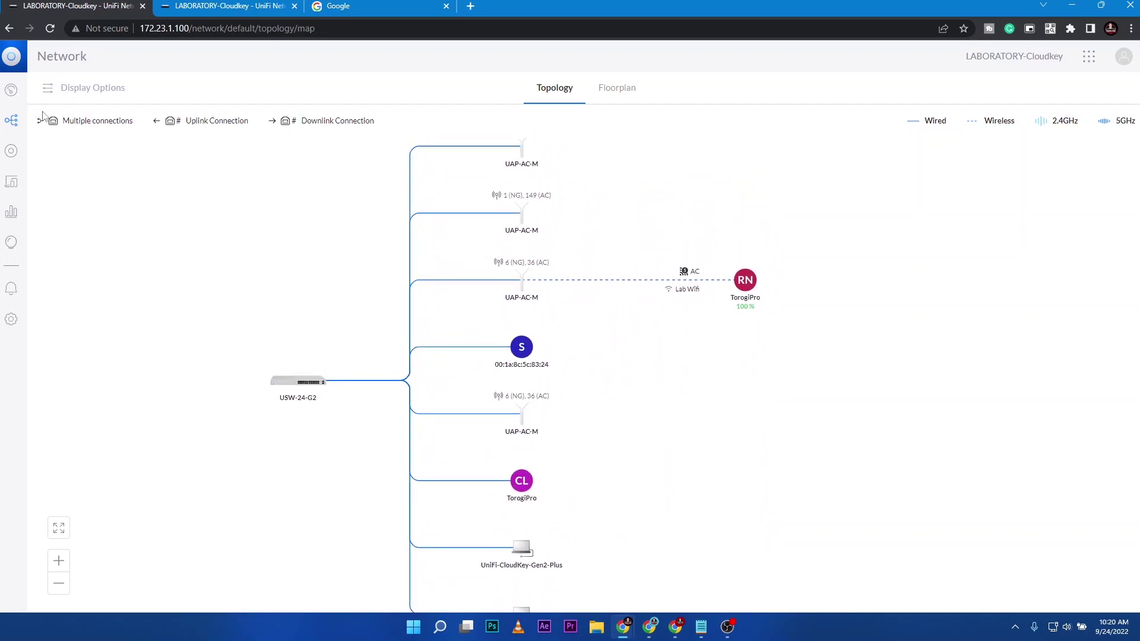
left_click(11, 90)
Step: Show the Clients page listing four clients, including the laptop connected via Lab Wifi
left_click(11, 151)
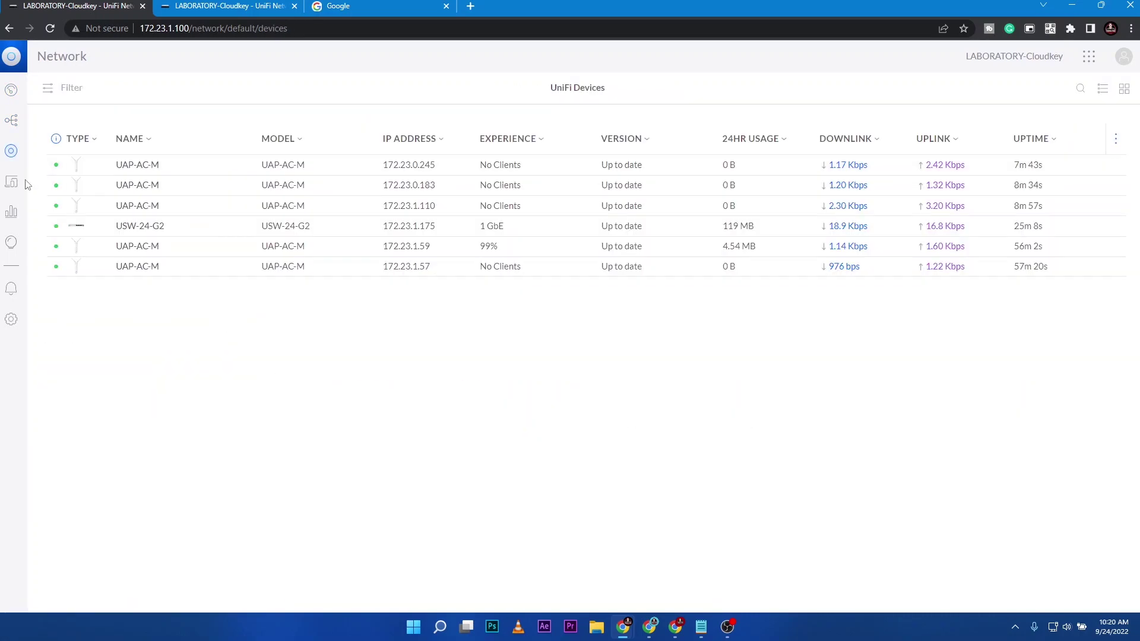
left_click(13, 186)
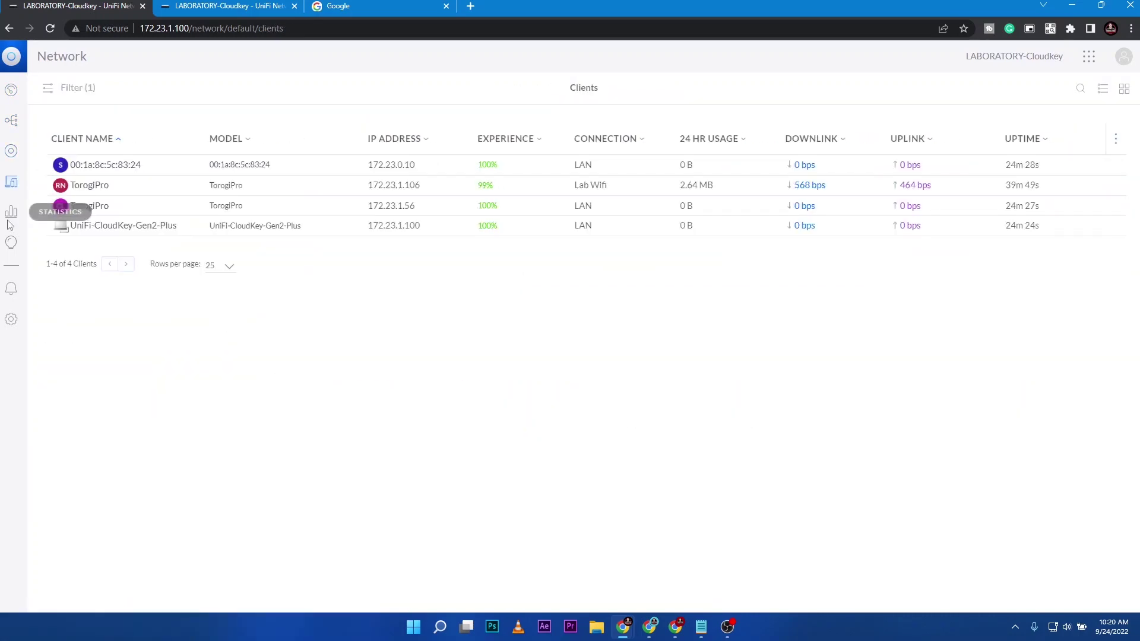